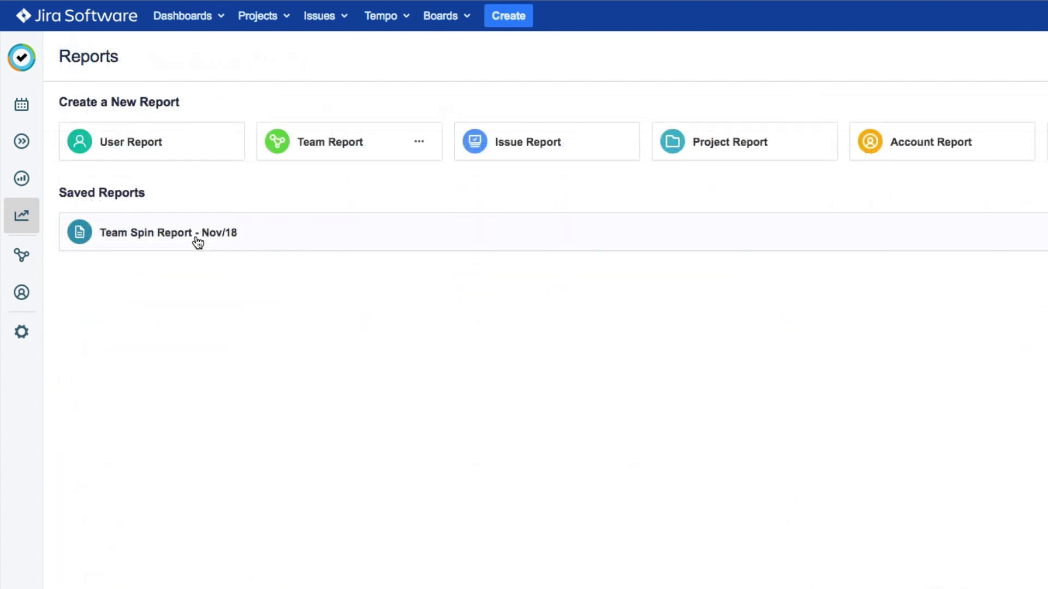
# Look over the Teams list, then go to Tempo's Reports overview
pyautogui.click(197, 239)
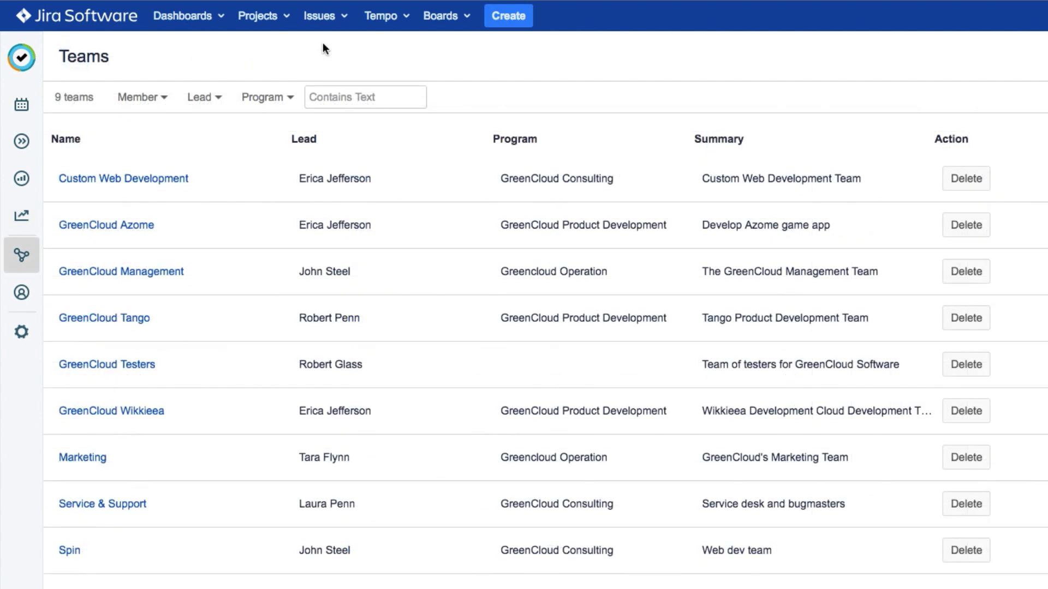
pyautogui.click(373, 25)
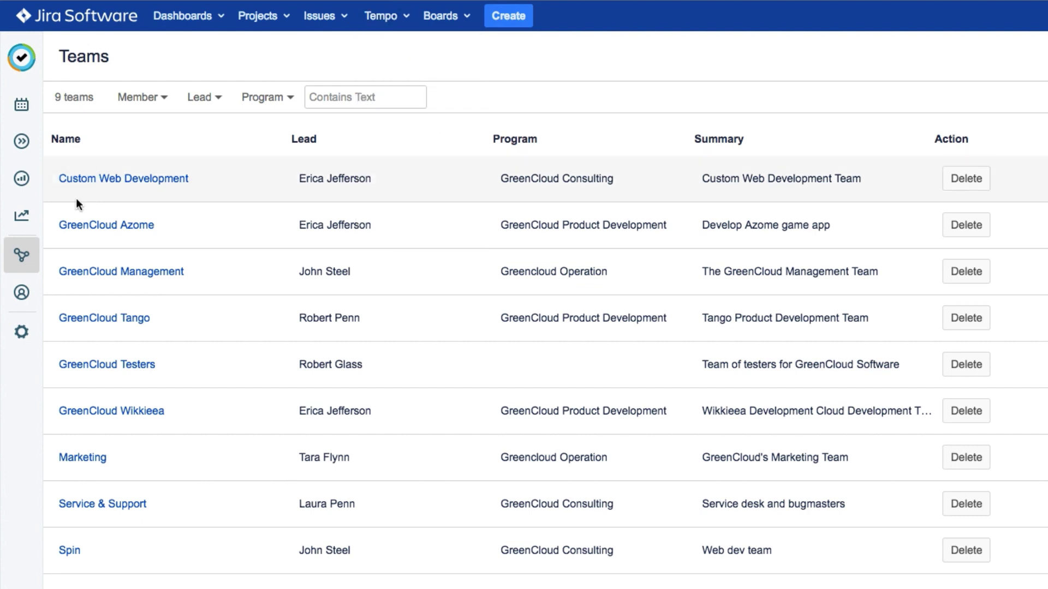
pyautogui.click(21, 218)
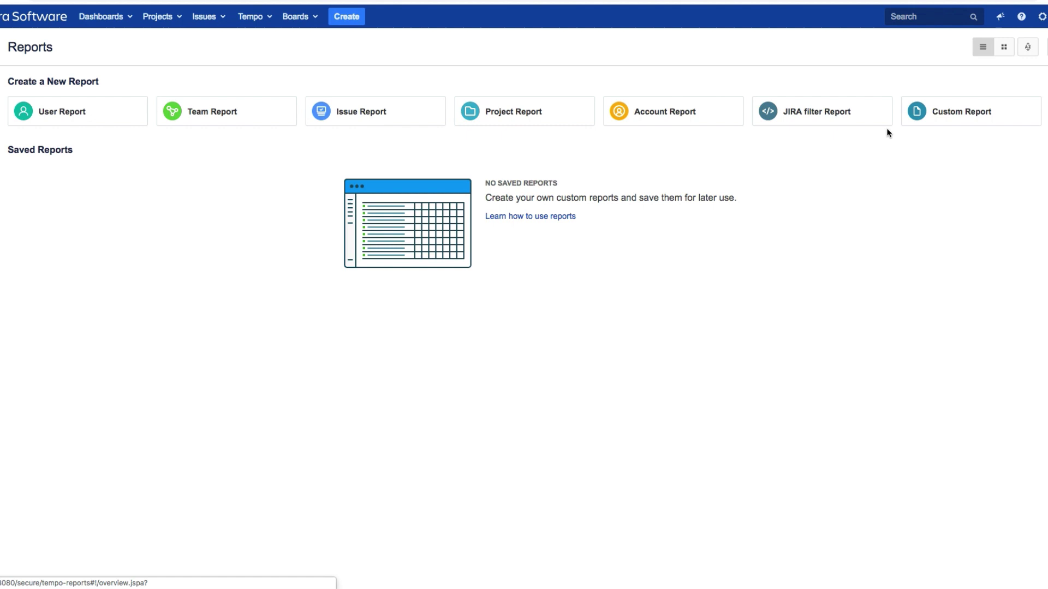
# Start a custom report of November hours per user, then leave it unsaved
pyautogui.click(981, 117)
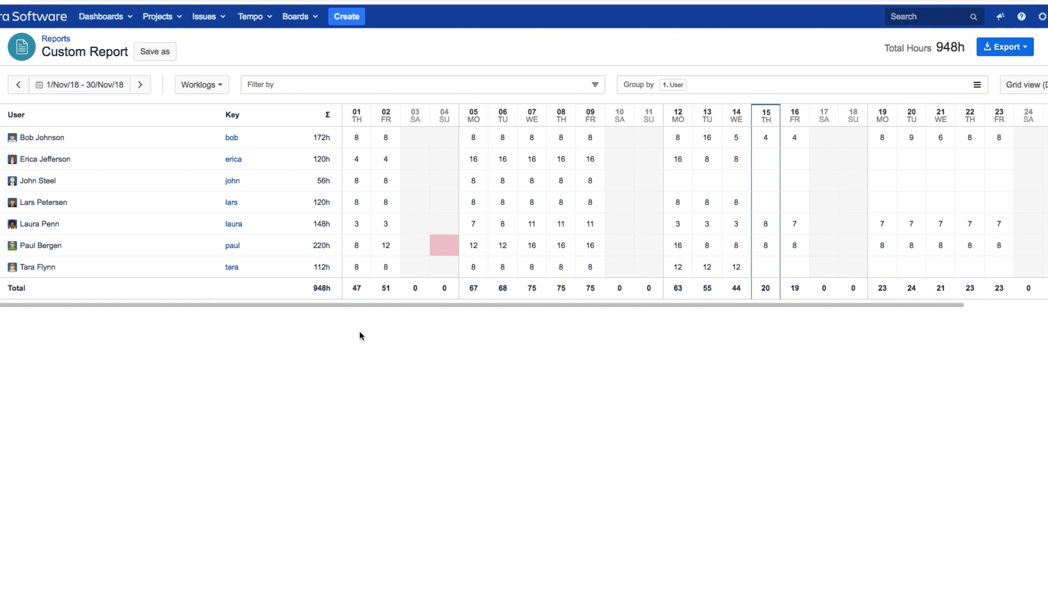
pyautogui.click(55, 38)
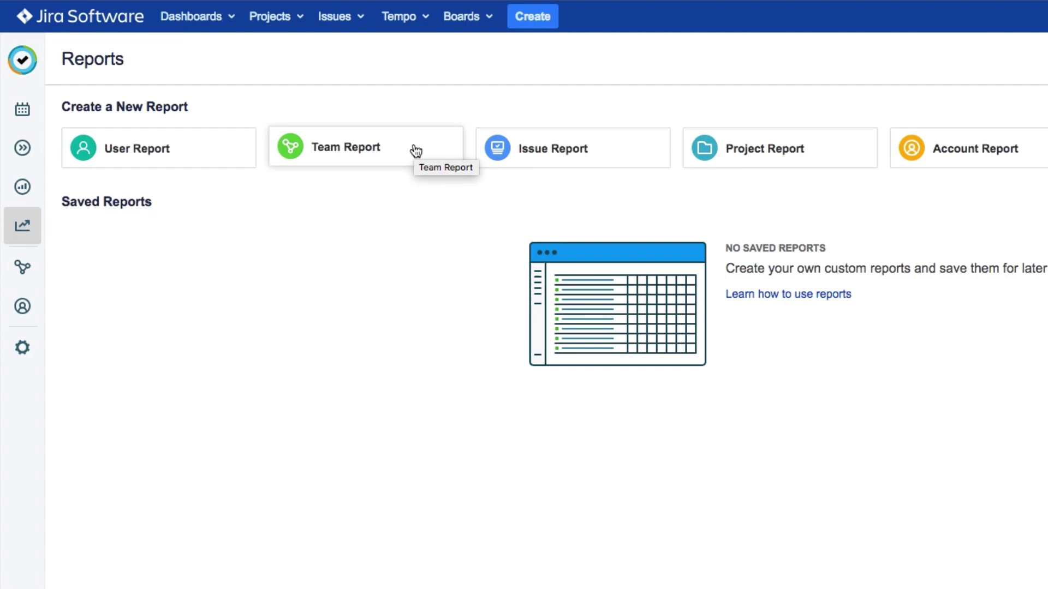
# Create a Team Report for the Spin team, set as the default team report
pyautogui.click(415, 148)
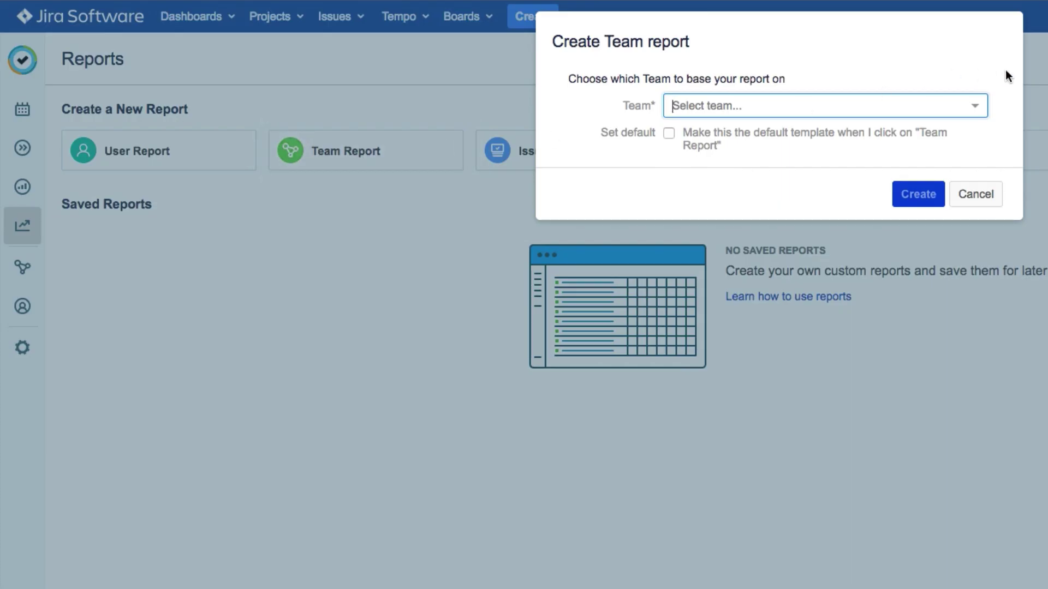
pyautogui.click(976, 107)
pyautogui.scroll(-1, 923, 203)
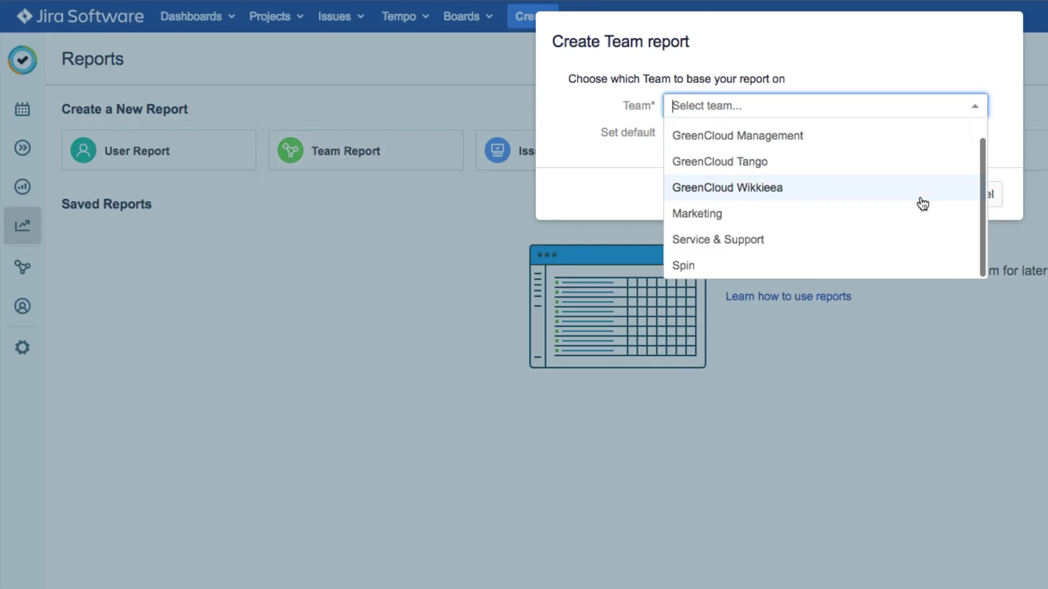
pyautogui.click(753, 266)
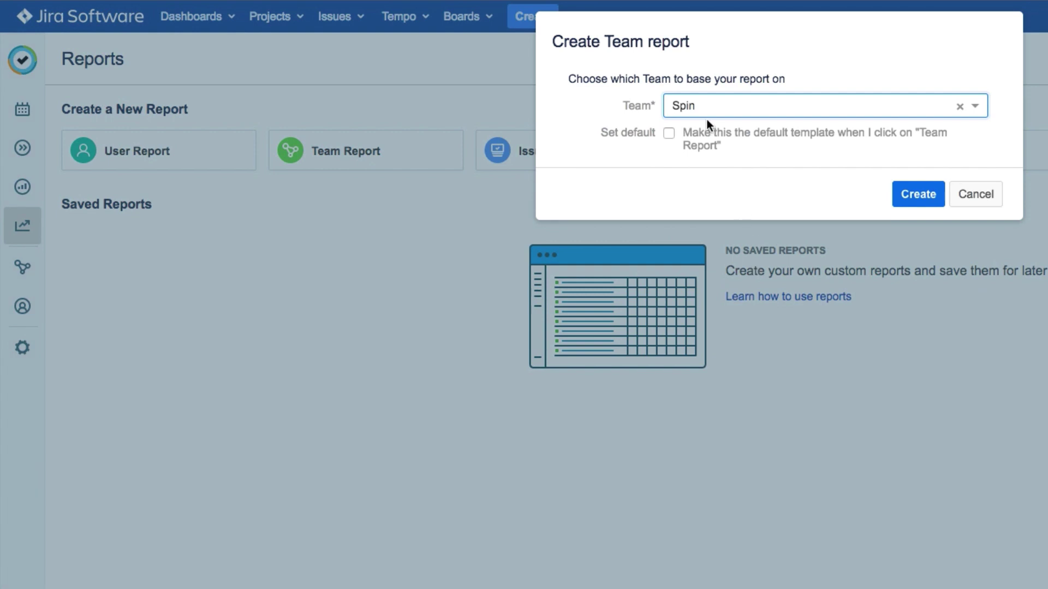
pyautogui.click(667, 132)
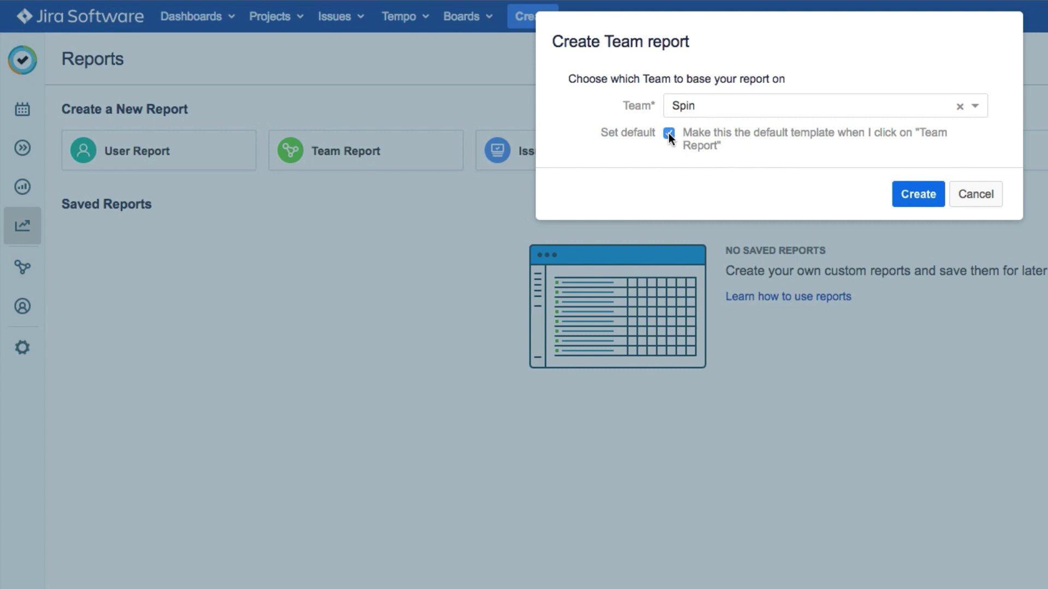
pyautogui.click(919, 197)
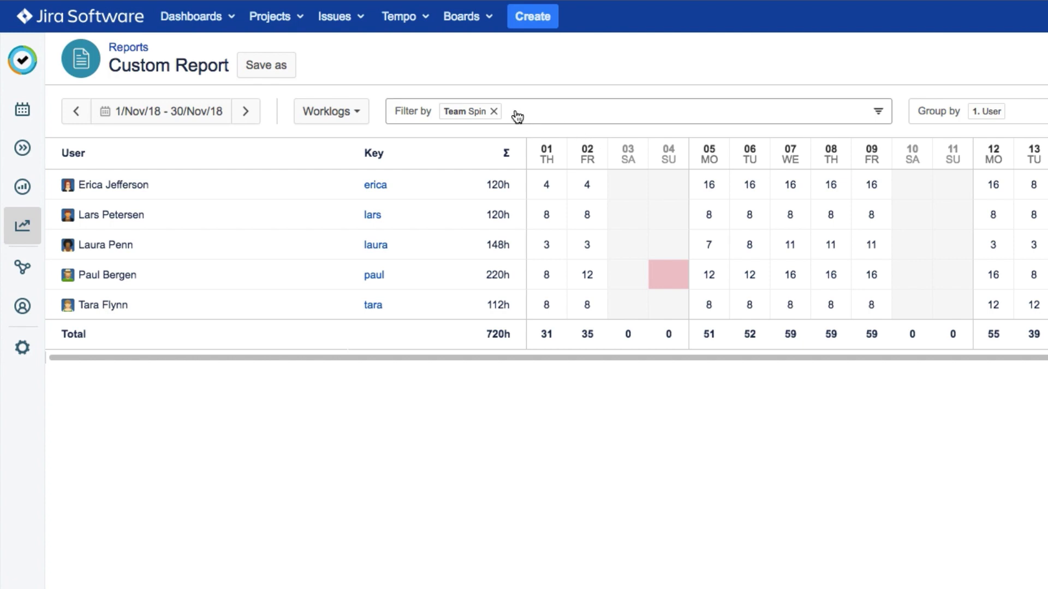
pyautogui.click(355, 113)
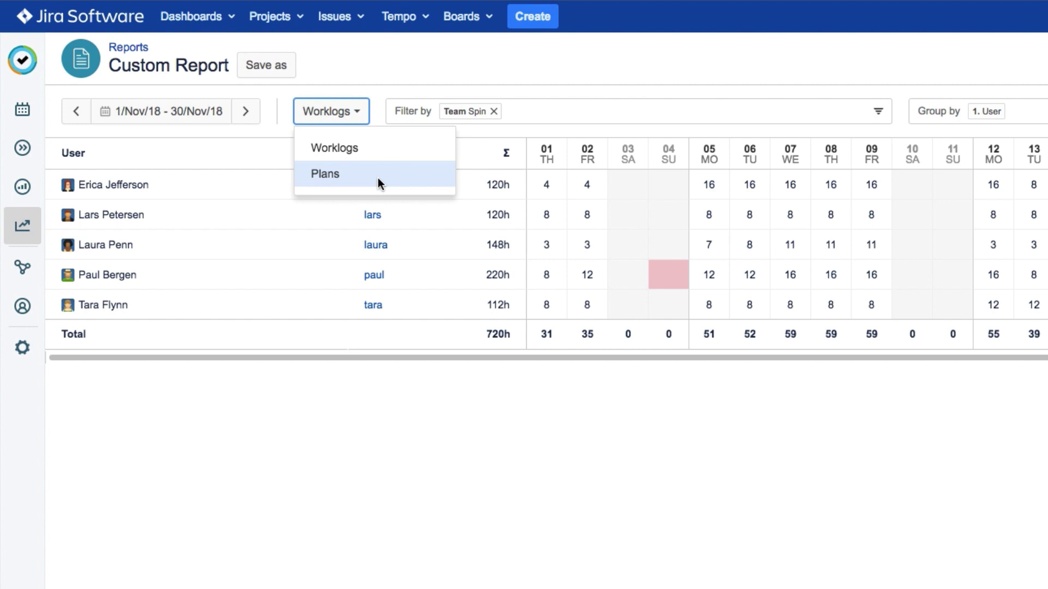
pyautogui.click(375, 113)
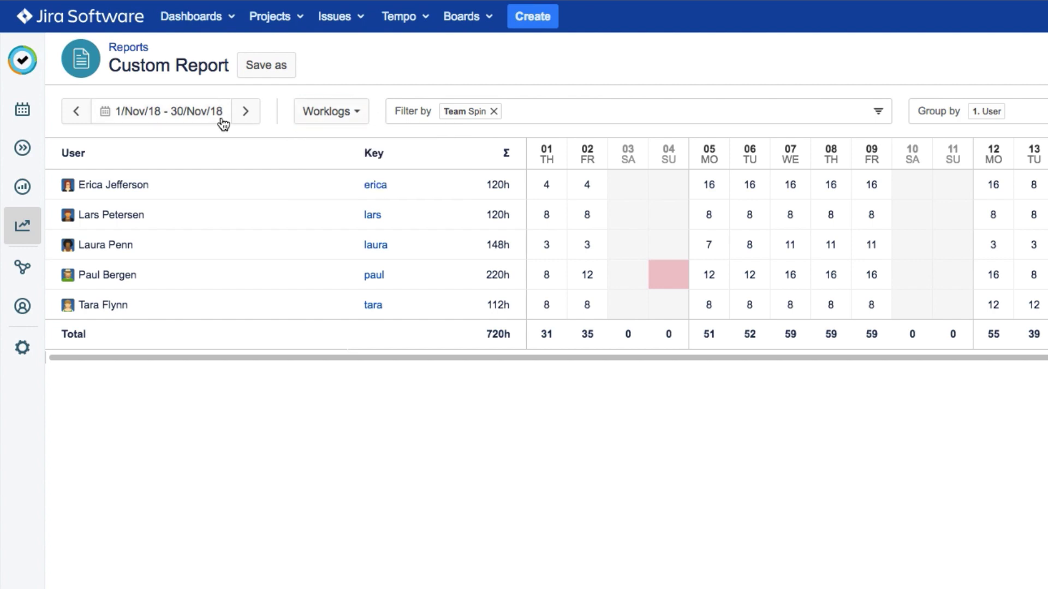
pyautogui.click(77, 112)
pyautogui.click(133, 111)
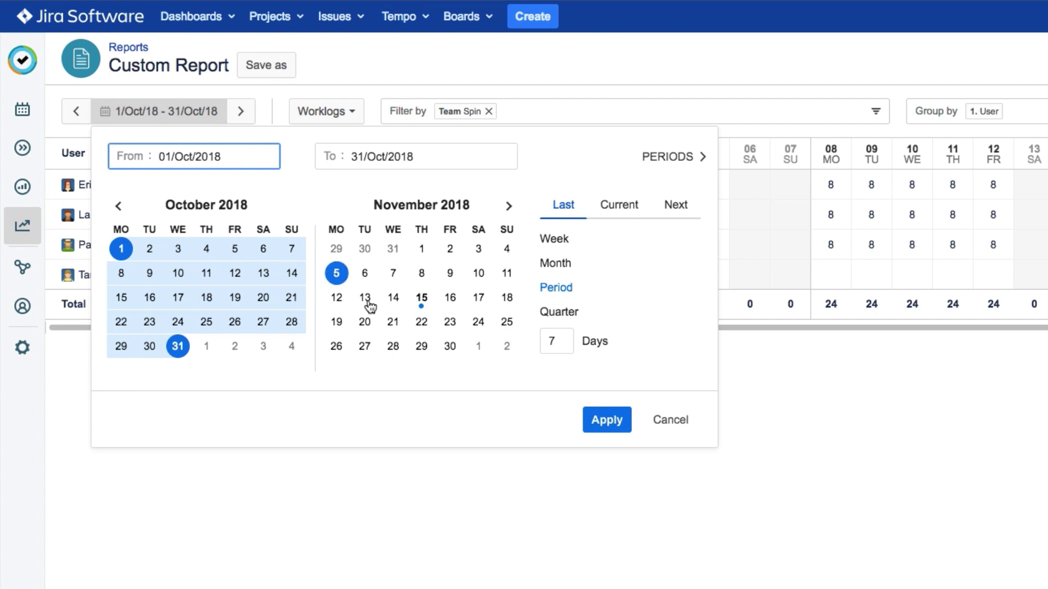
pyautogui.click(678, 421)
pyautogui.click(244, 111)
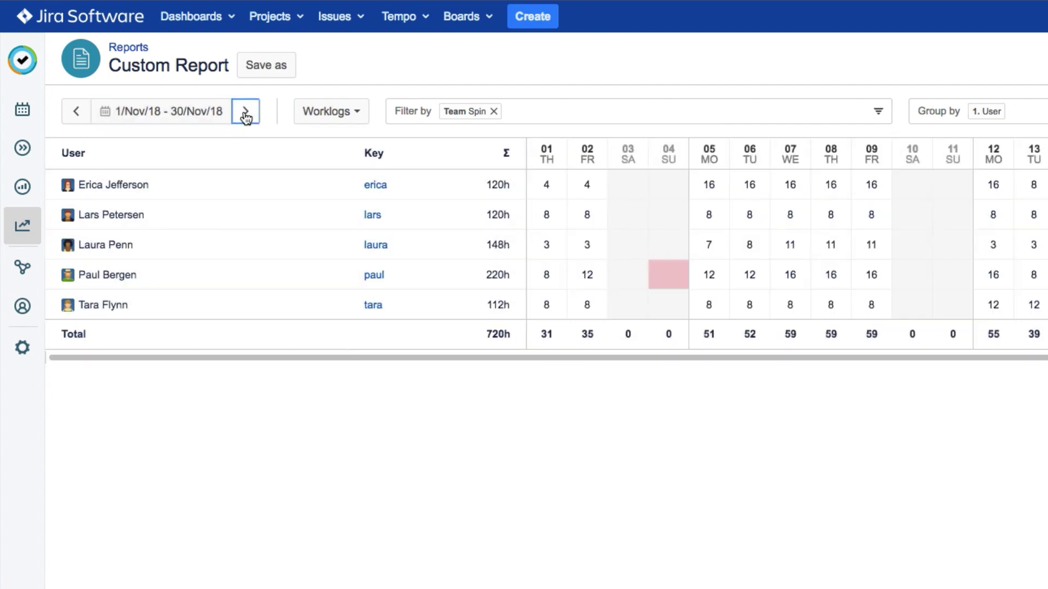
# Filter the report to projects (WDP) Web Development Projects and (INT) Internal, leaving AKA unchecked
pyautogui.click(538, 112)
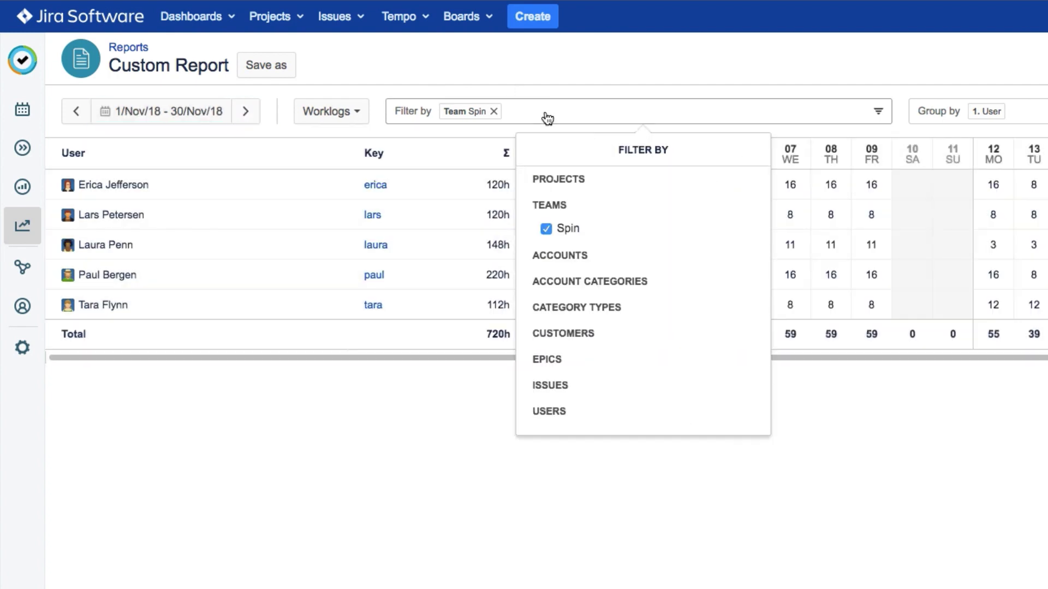
pyautogui.click(578, 182)
pyautogui.scroll(-1, 604, 367)
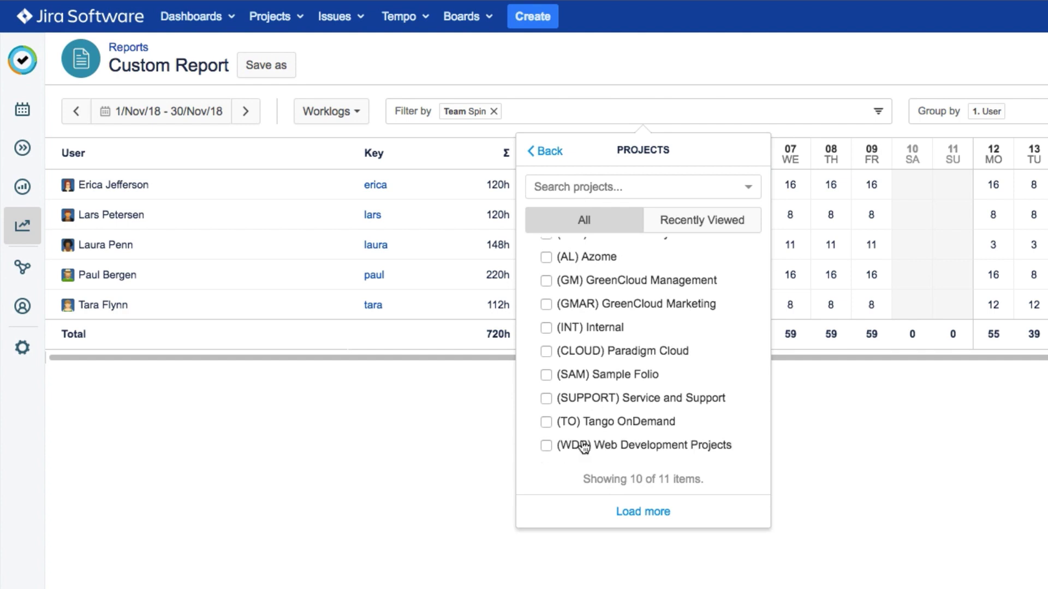
pyautogui.click(546, 448)
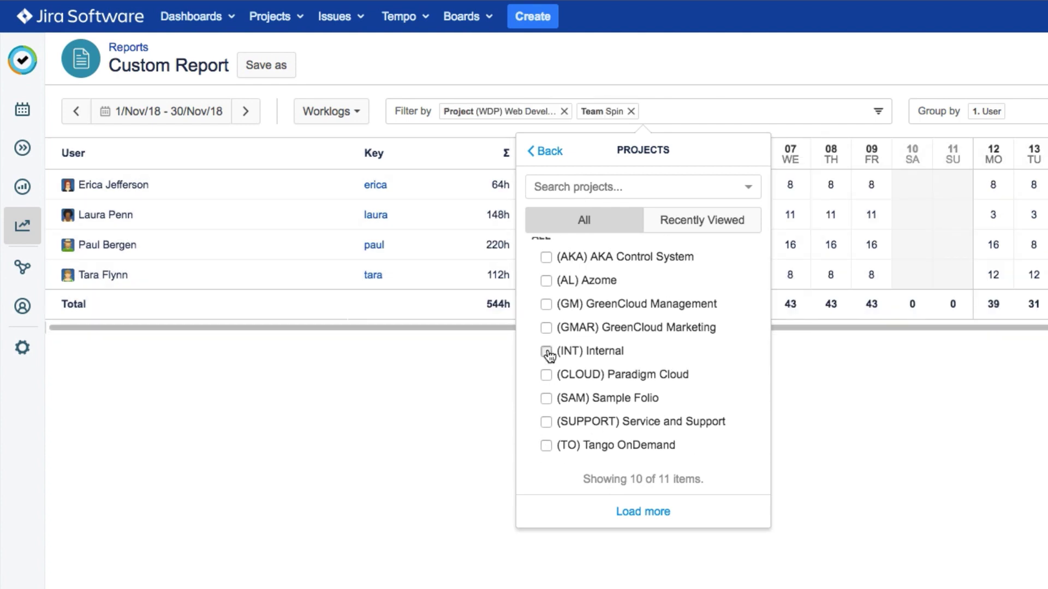
pyautogui.click(546, 350)
pyautogui.click(546, 340)
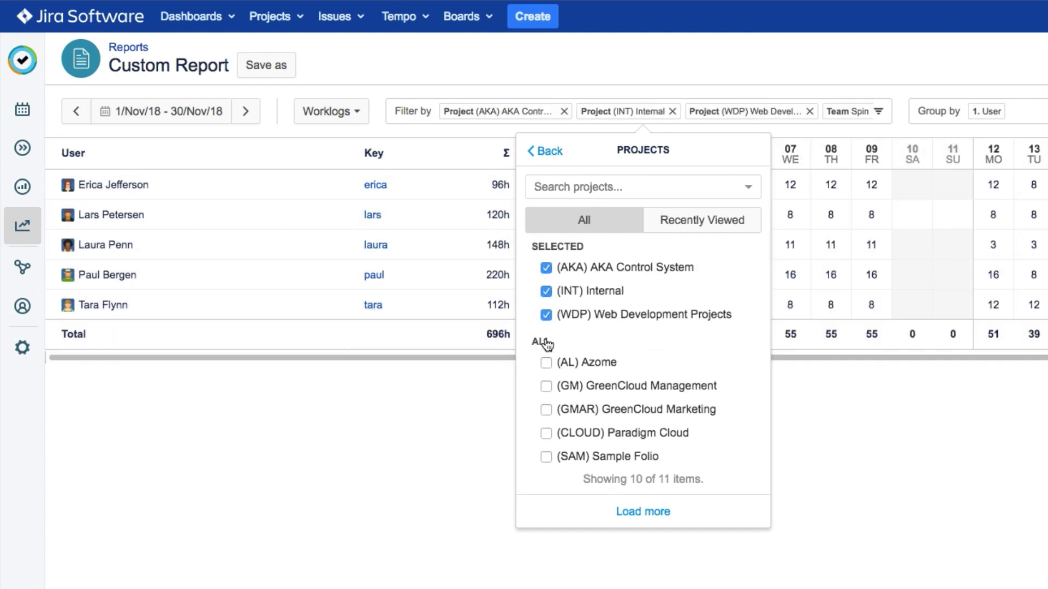
pyautogui.click(545, 267)
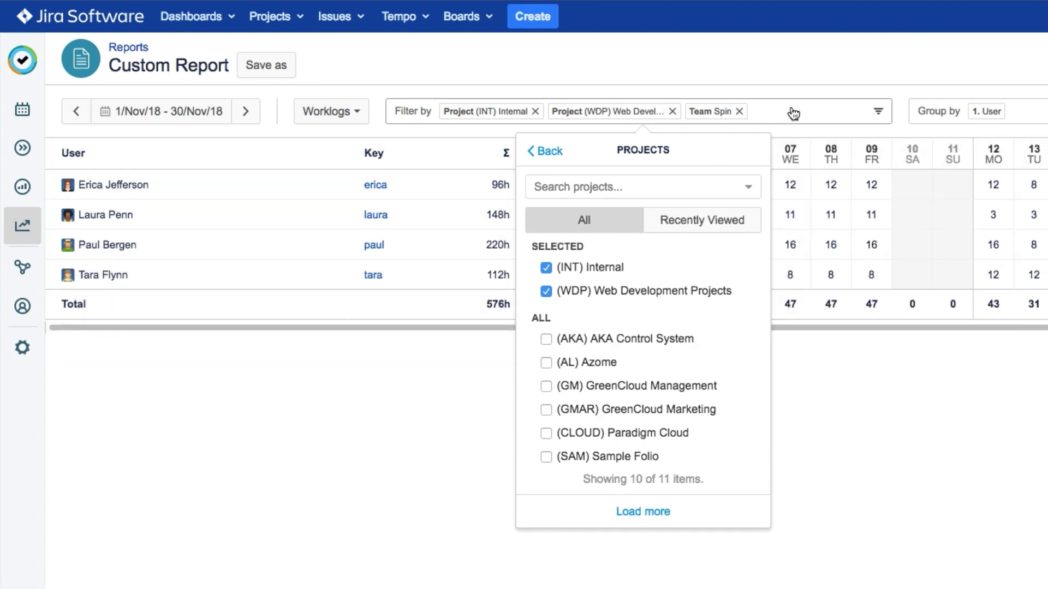
pyautogui.click(791, 112)
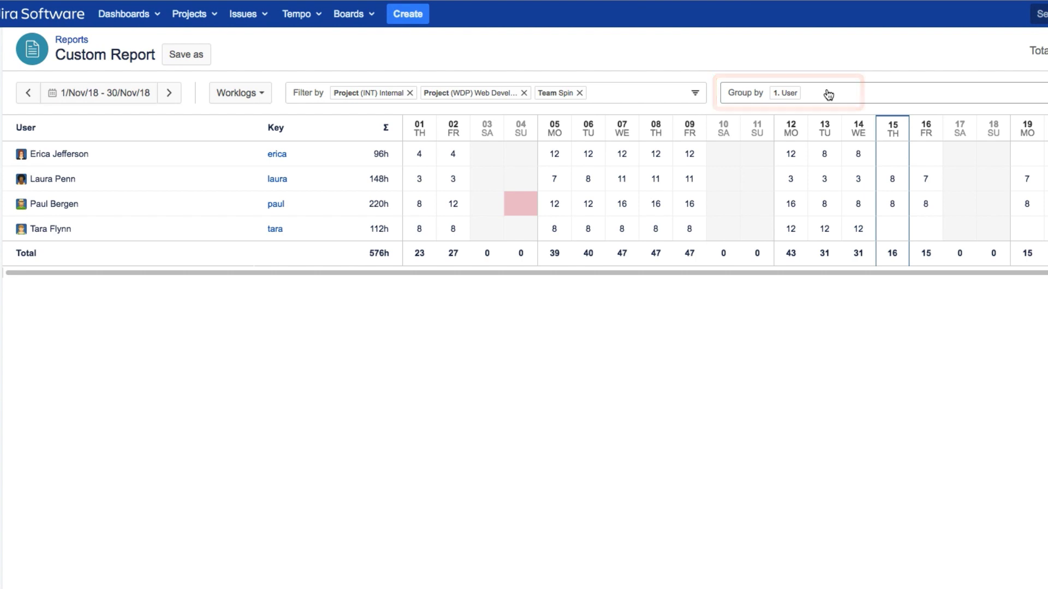
# Add Project and Issue as grouping levels under user, dropping the briefly added Account
pyautogui.click(829, 95)
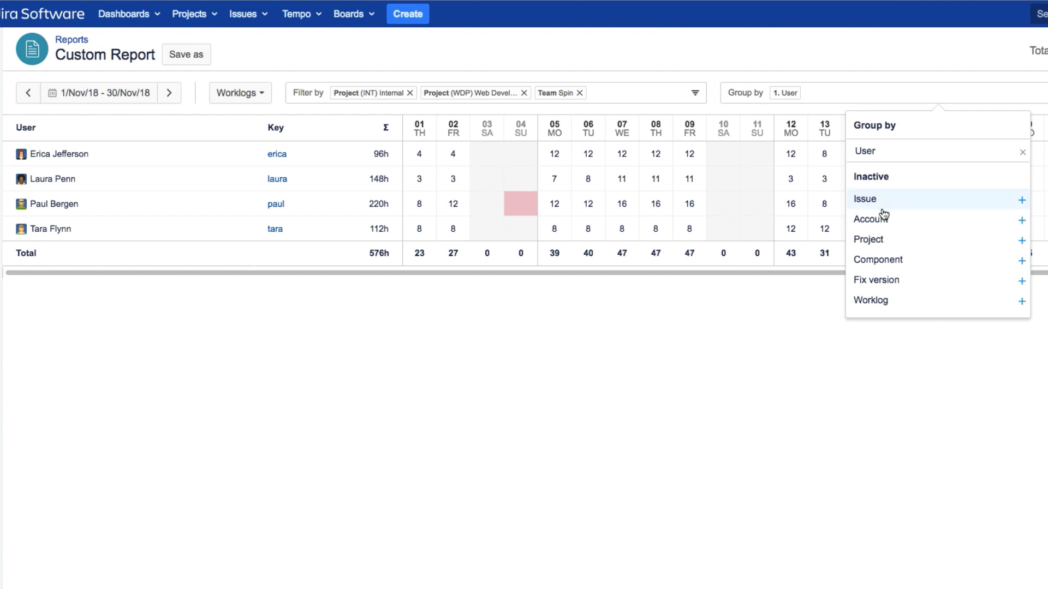
pyautogui.click(899, 249)
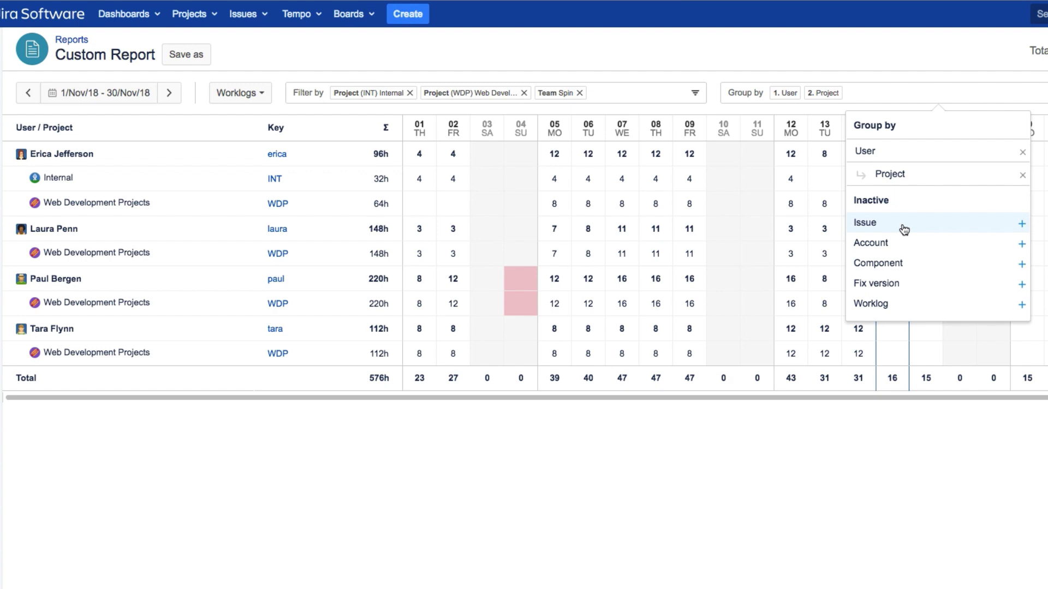
pyautogui.click(904, 230)
pyautogui.click(907, 252)
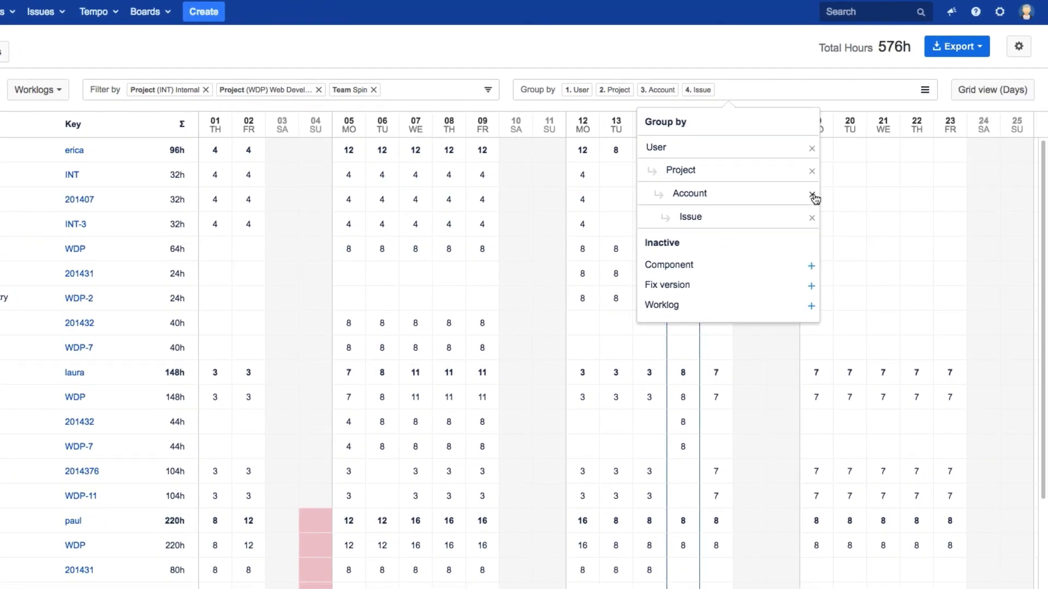
pyautogui.click(842, 195)
pyautogui.click(824, 89)
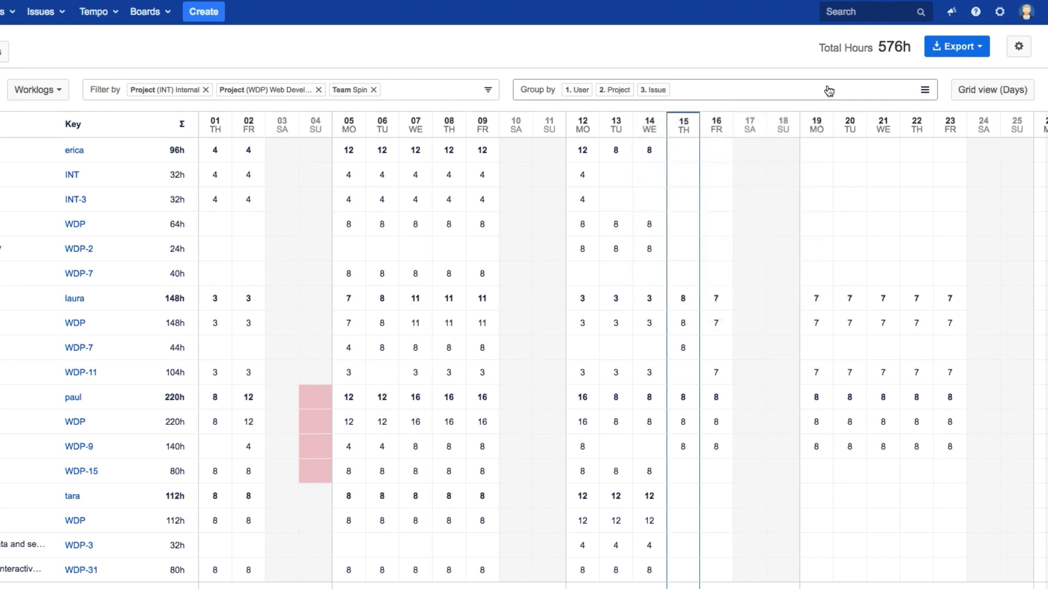
# Show the Worked/Required and Required columns in the day grid view
pyautogui.click(961, 92)
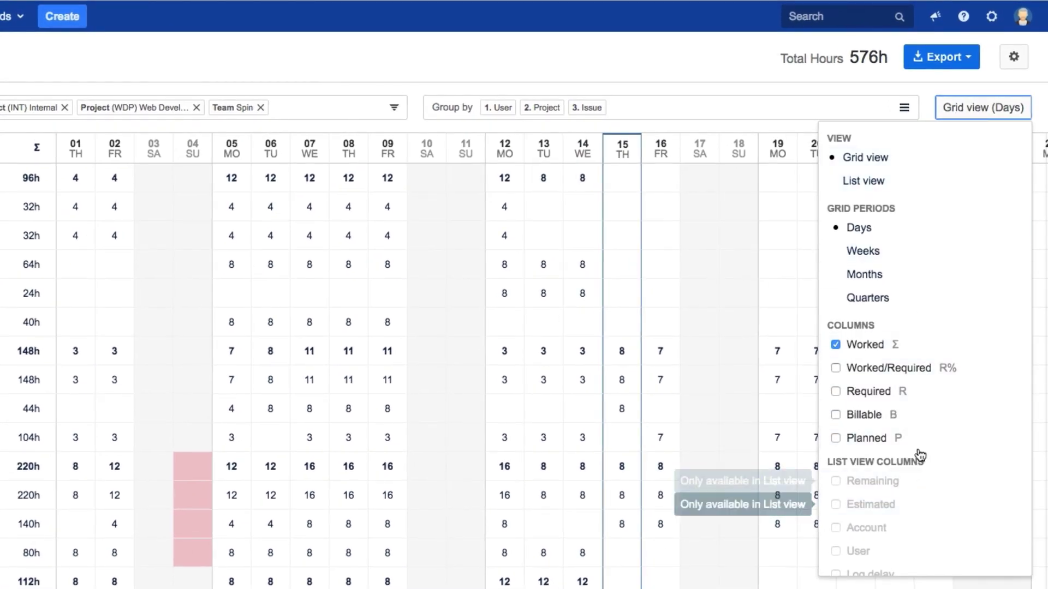
pyautogui.click(835, 369)
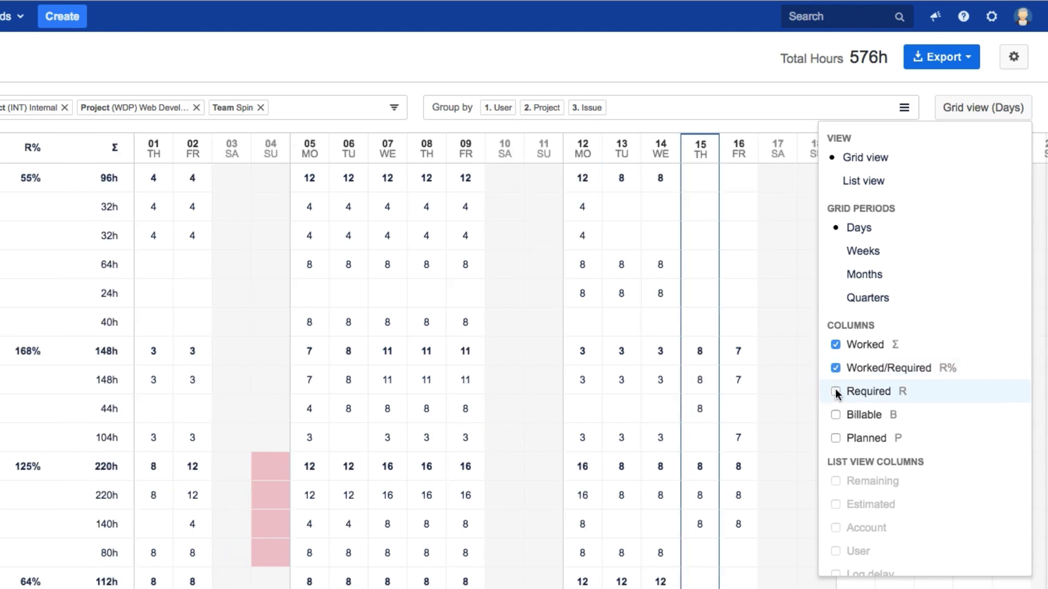
pyautogui.click(837, 391)
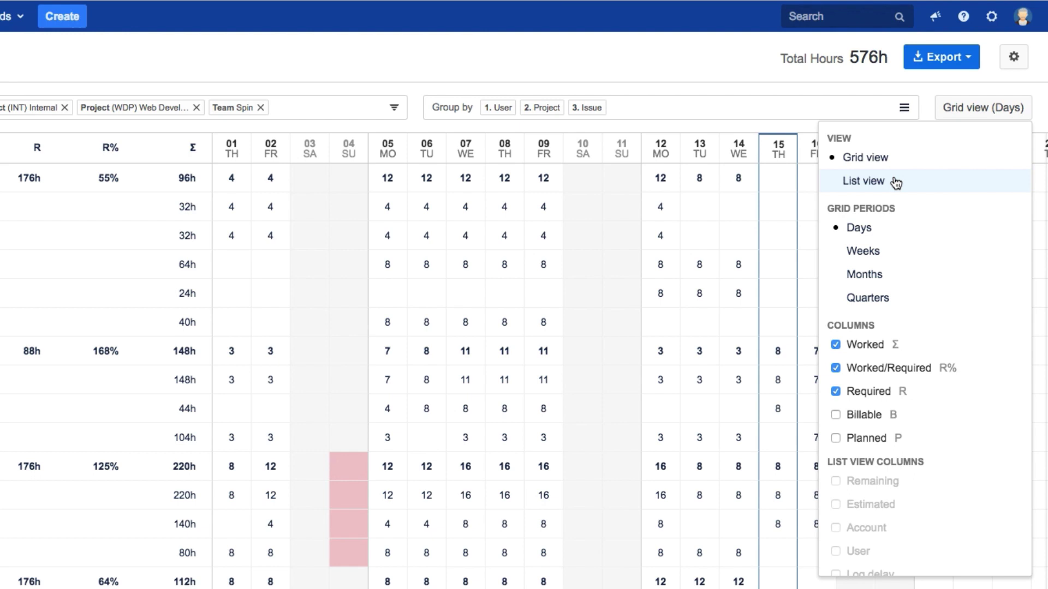
# Add Billable, Planned, Estimated, Remaining and Account list-view columns, then return to the daily grid
pyautogui.click(864, 181)
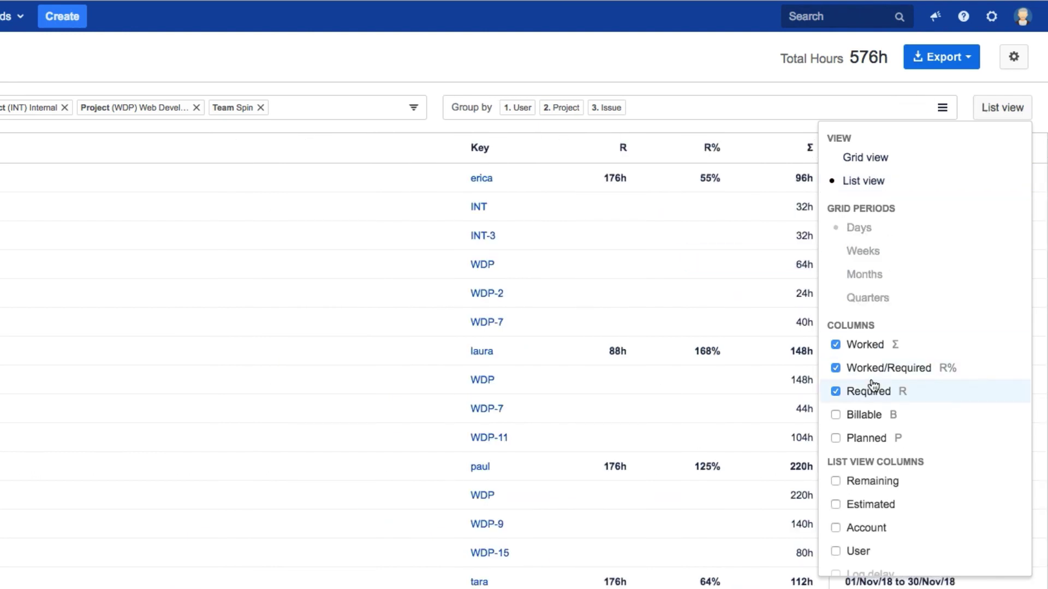
pyautogui.click(838, 415)
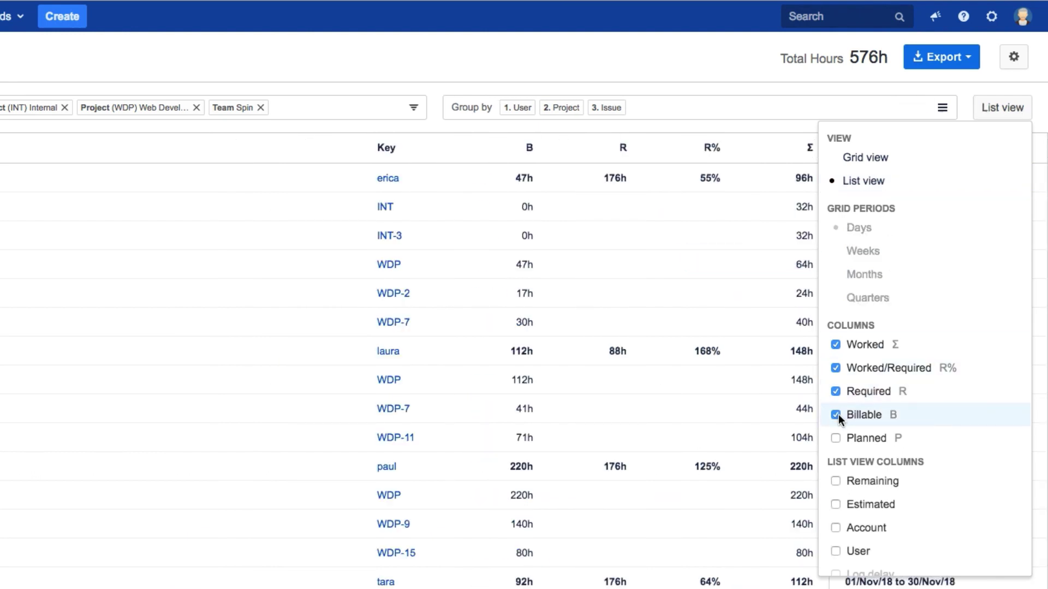
pyautogui.click(835, 439)
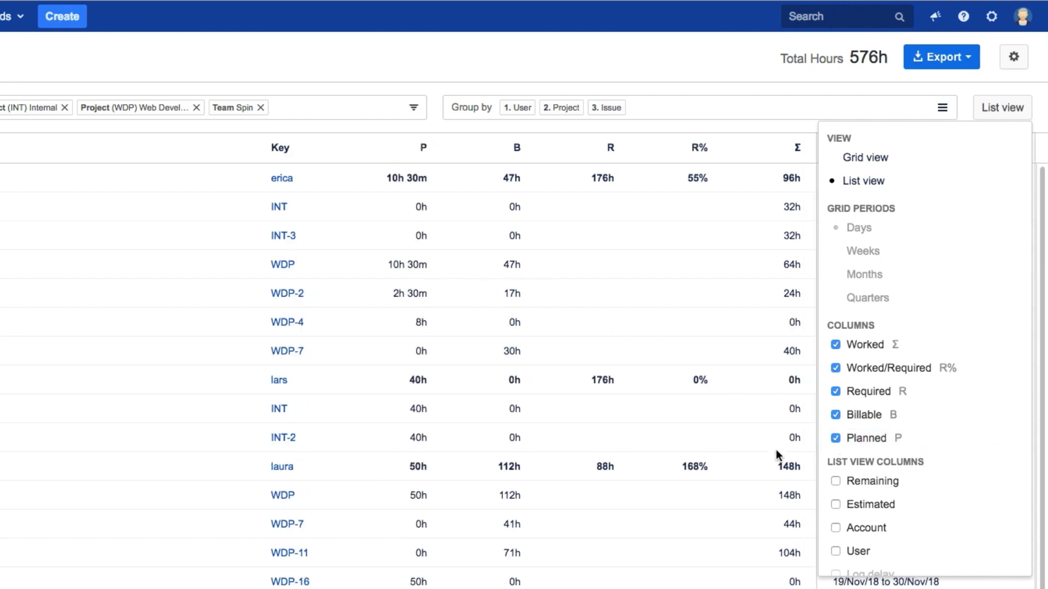
pyautogui.scroll(-1, 954, 540)
pyautogui.click(835, 463)
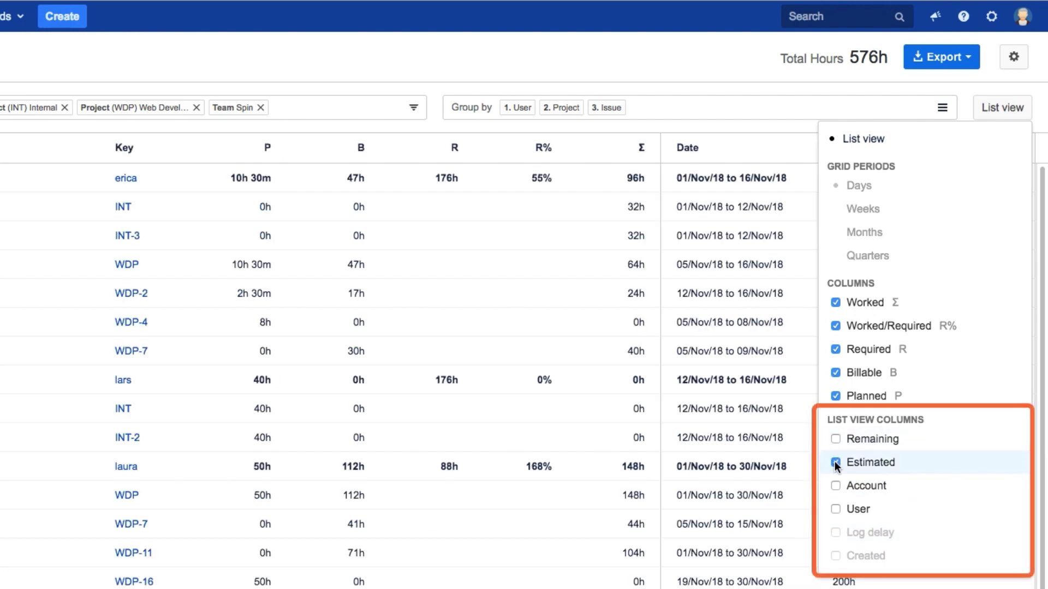
pyautogui.click(835, 439)
pyautogui.click(835, 485)
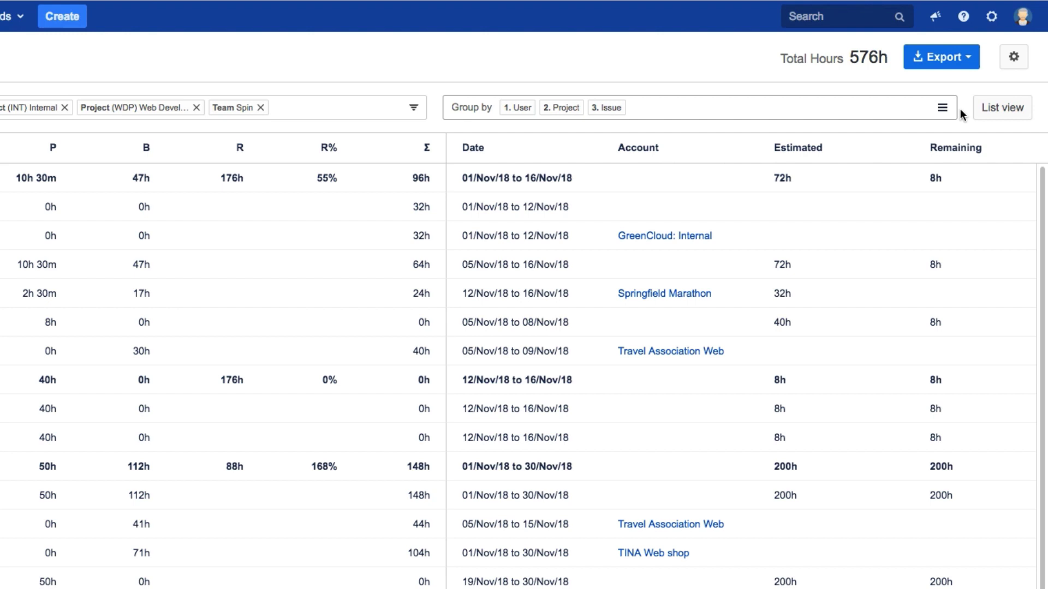
pyautogui.click(989, 108)
pyautogui.click(868, 159)
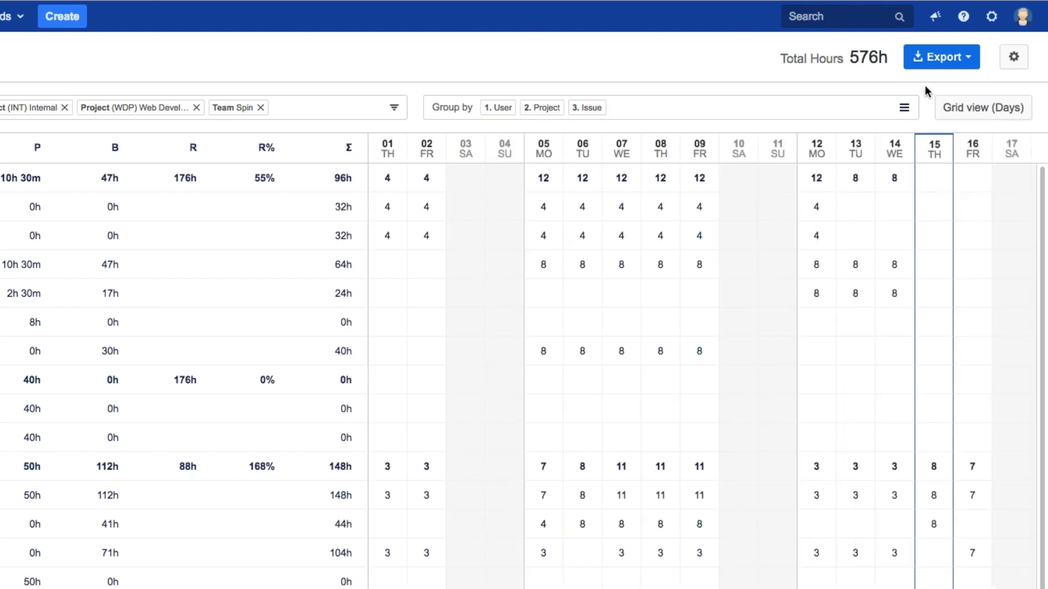
pyautogui.click(968, 64)
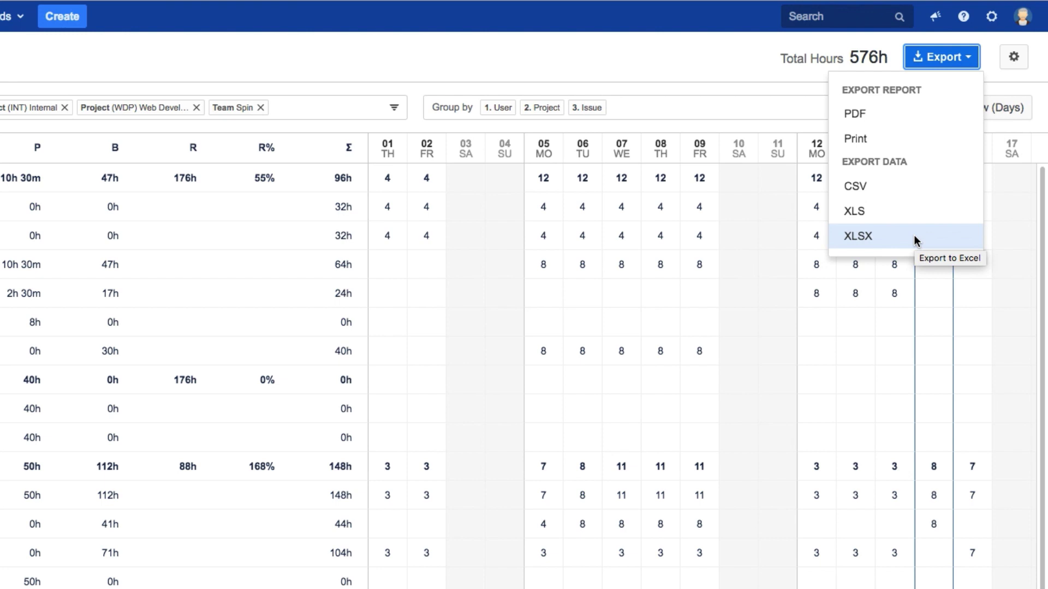
pyautogui.click(995, 74)
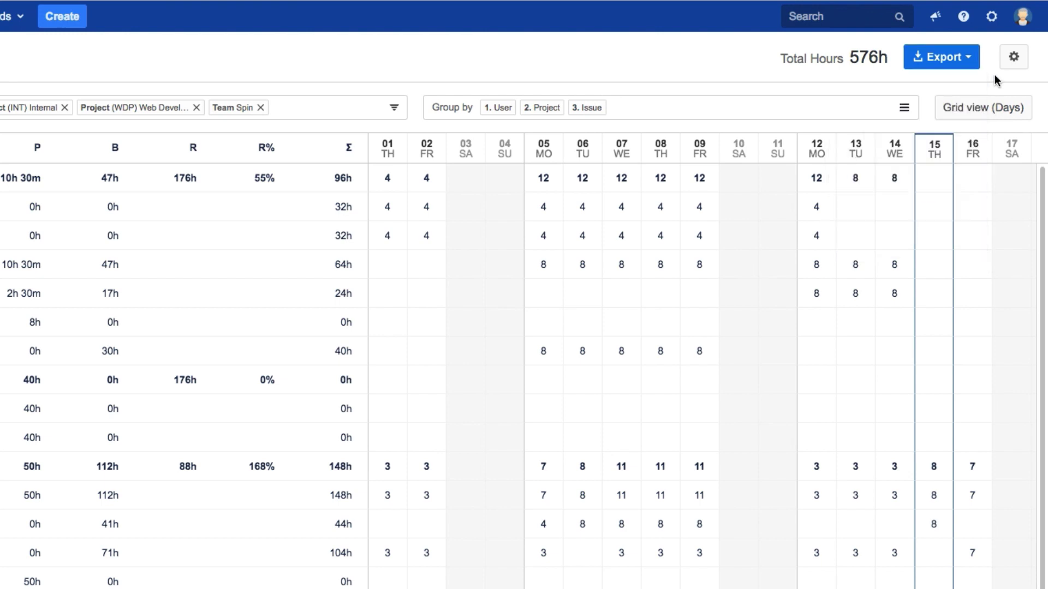
pyautogui.click(1012, 66)
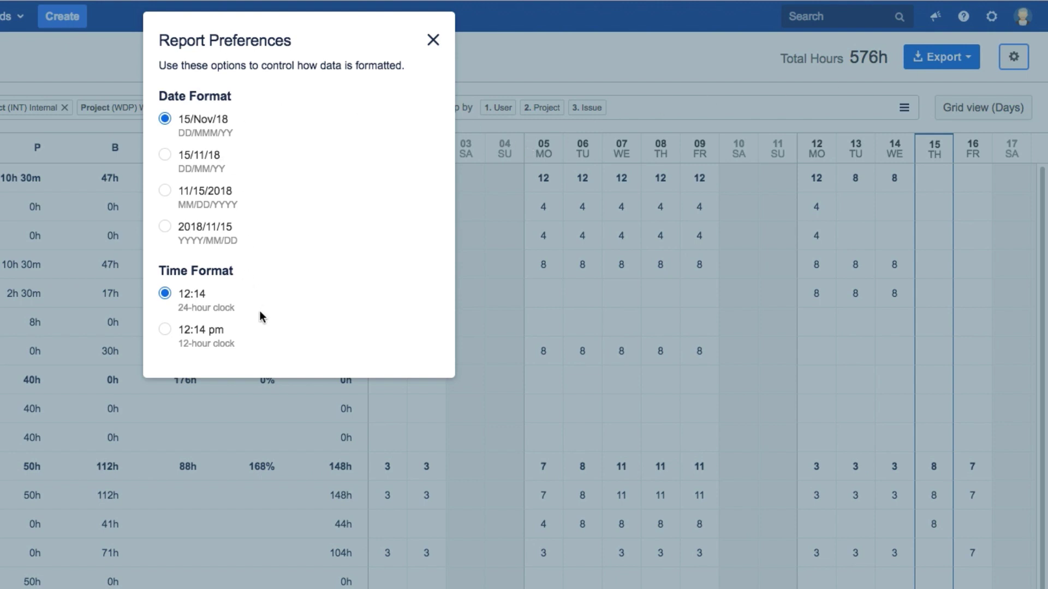
pyautogui.click(433, 40)
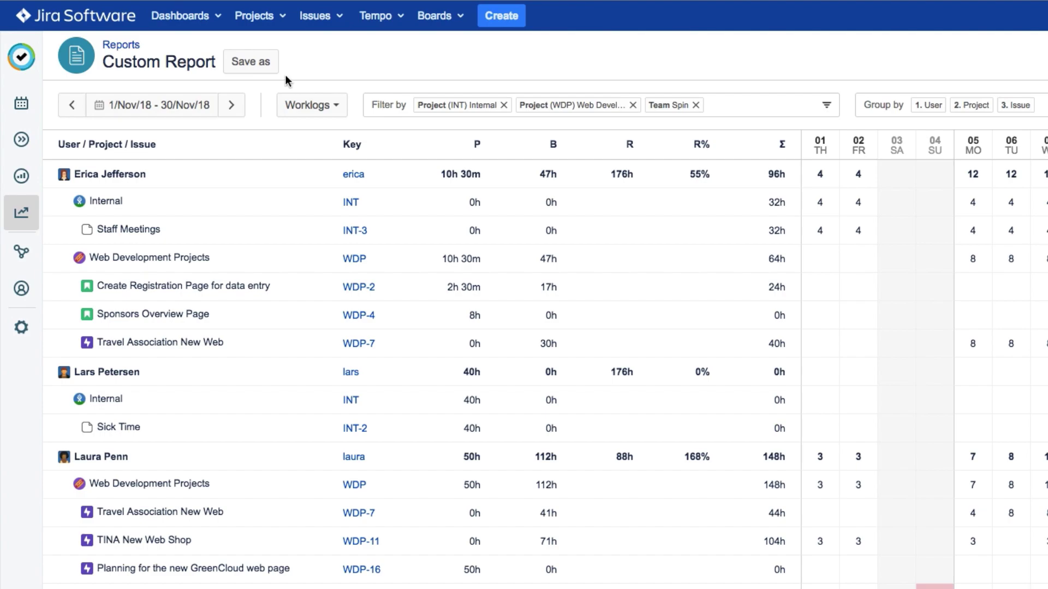
# Save the report under the title 'Team Spin Report - Nov/18', then return to the Reports list
pyautogui.click(261, 62)
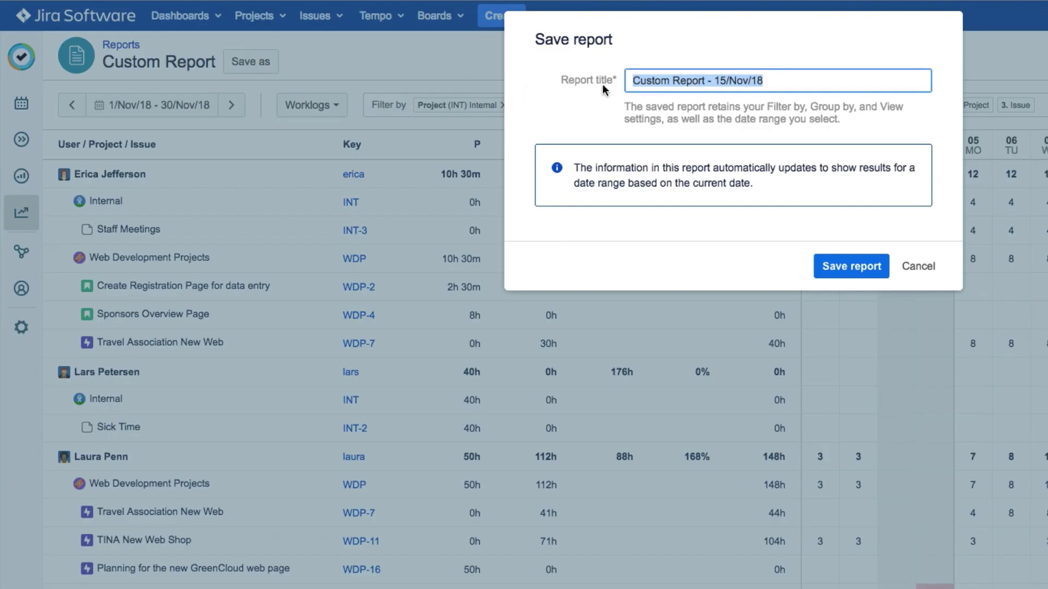
pyautogui.doubleClick(660, 81)
pyautogui.write('Team Spin')
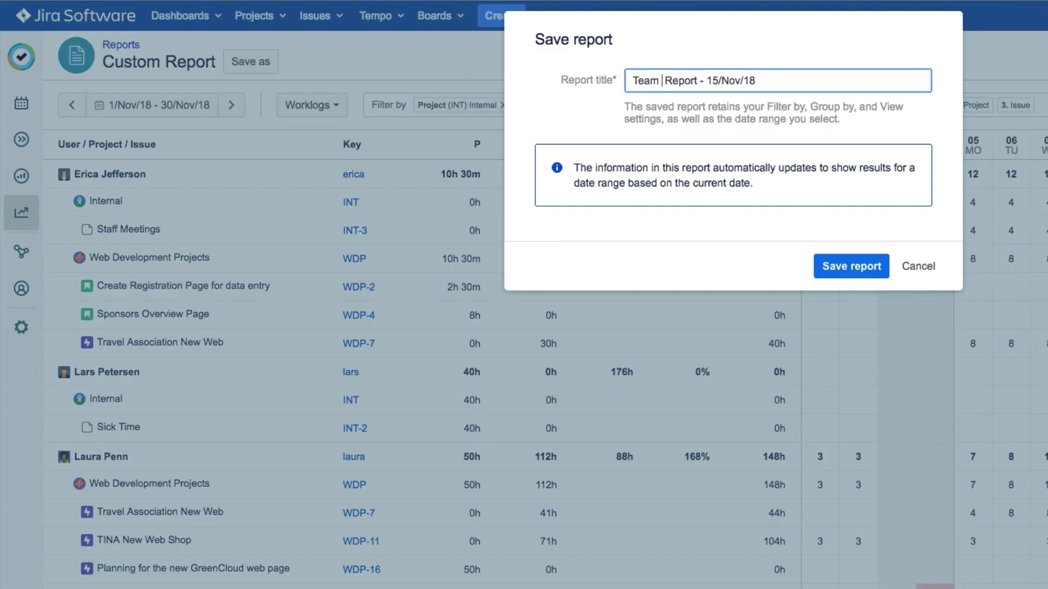
pyautogui.doubleClick(735, 81)
pyautogui.press('BackSpace')
pyautogui.press('Delete')
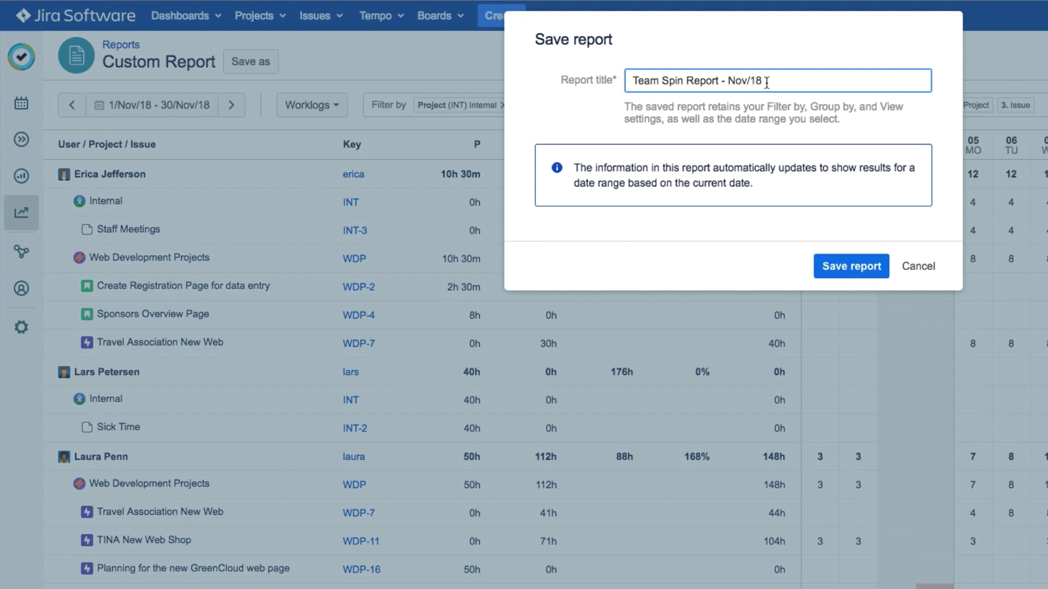
pyautogui.click(849, 268)
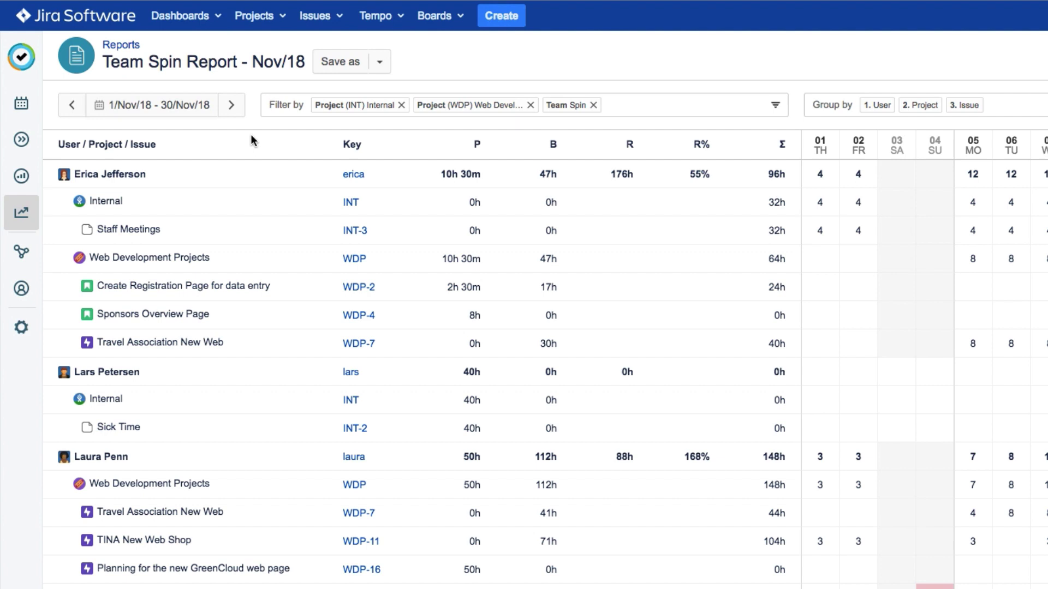
pyautogui.click(129, 47)
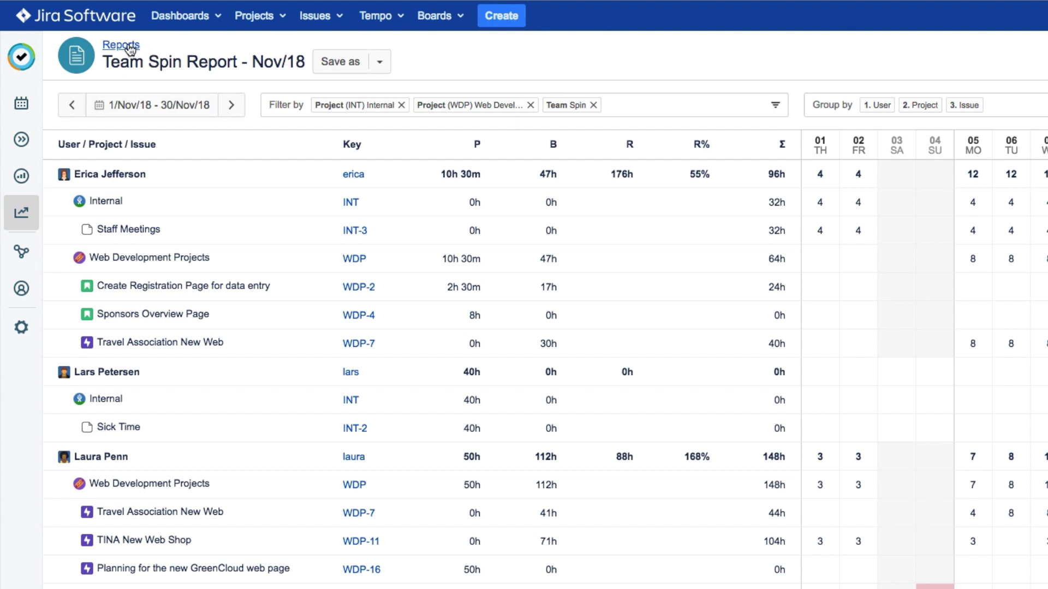